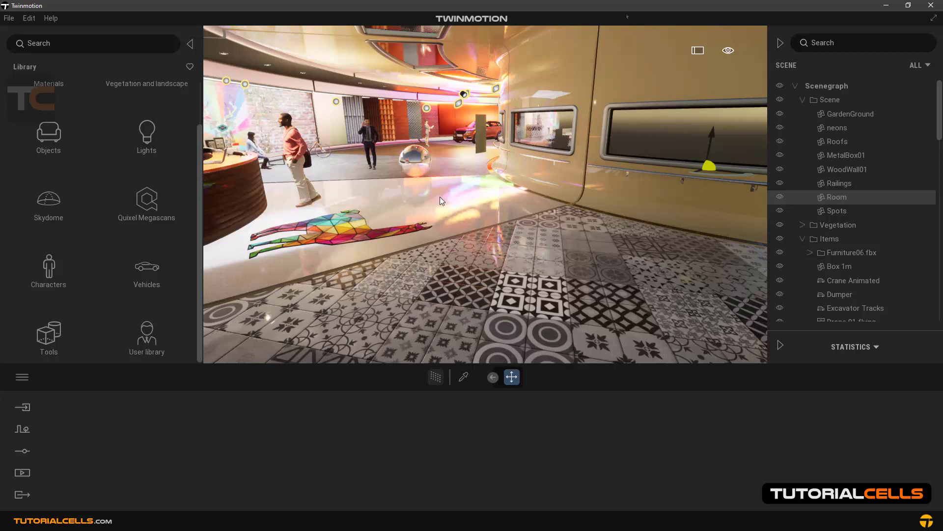
Open the Reflection Probes category of the Tools library and select the chrome sphere on the lobby floor
click(52, 332)
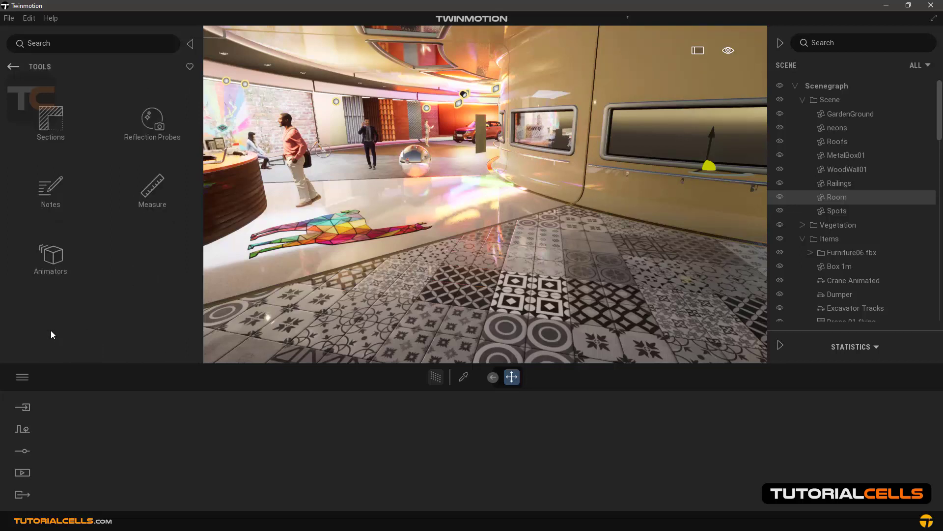
click(144, 133)
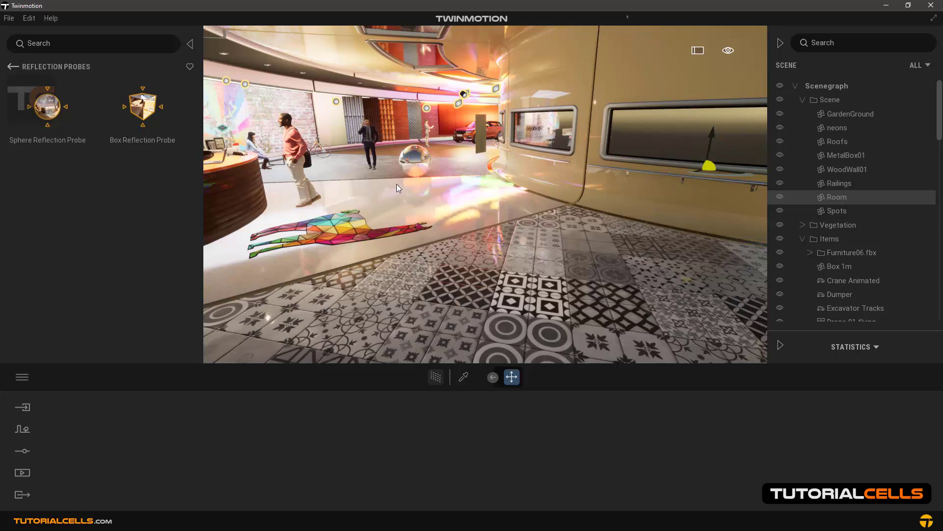
click(413, 170)
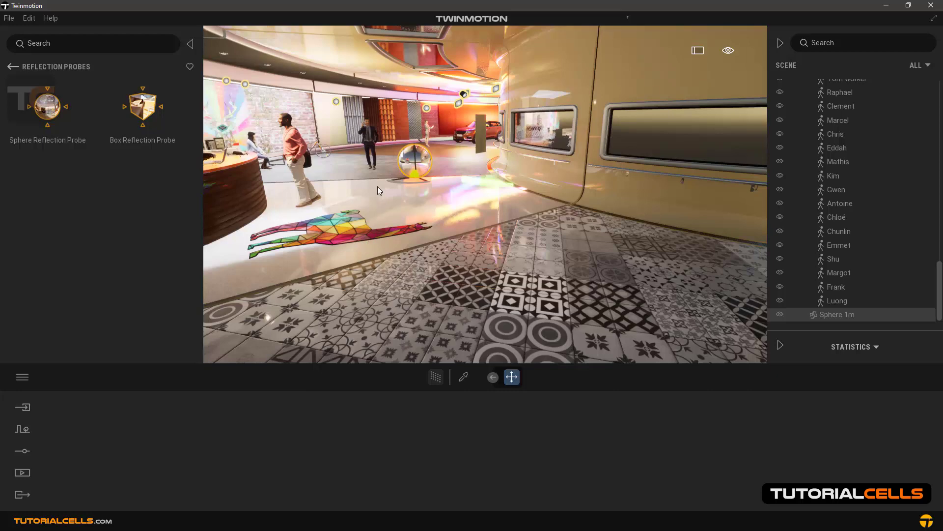
Examine the reflections on the chrome sphere up close and from several sides
key(f)
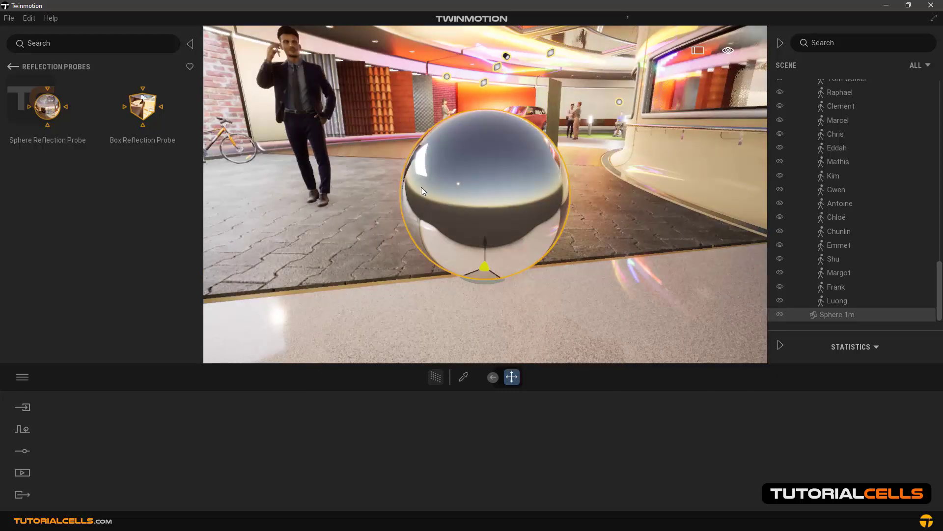
scroll(425, 189, down, 5)
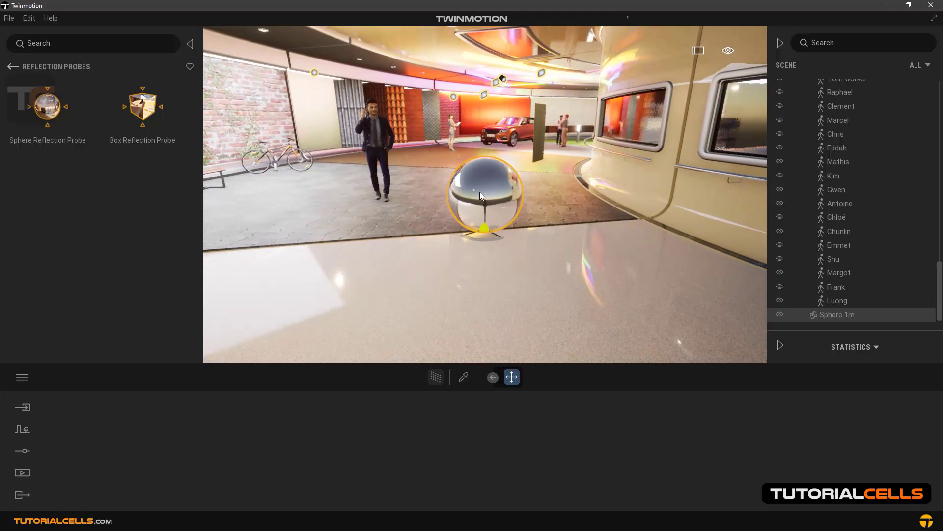
shift+middle_drag(490, 192, 221, 192)
scroll(476, 188, up, 5)
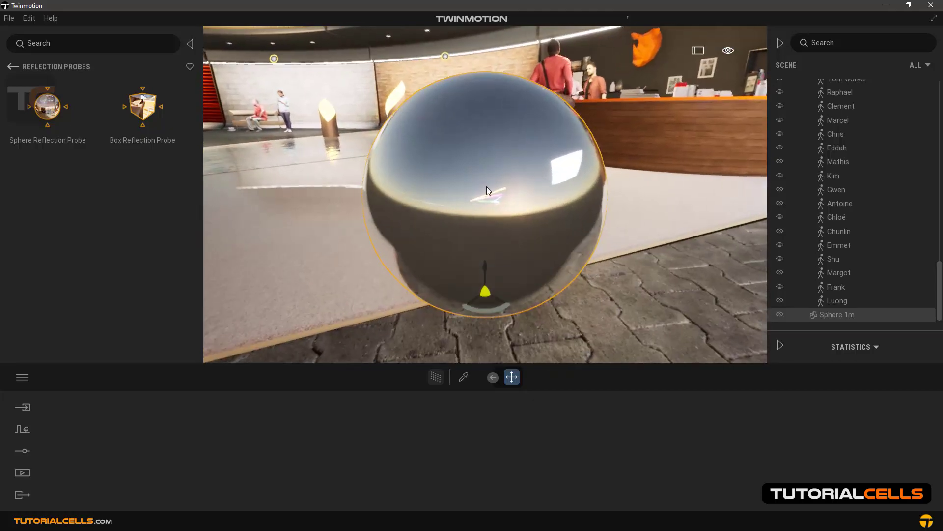
scroll(497, 191, down, 5)
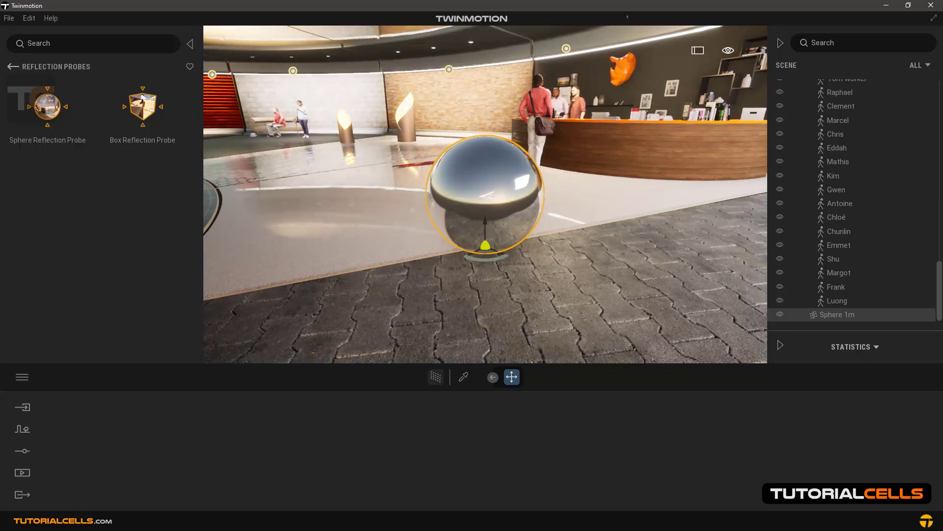
drag(511, 190, 506, 190)
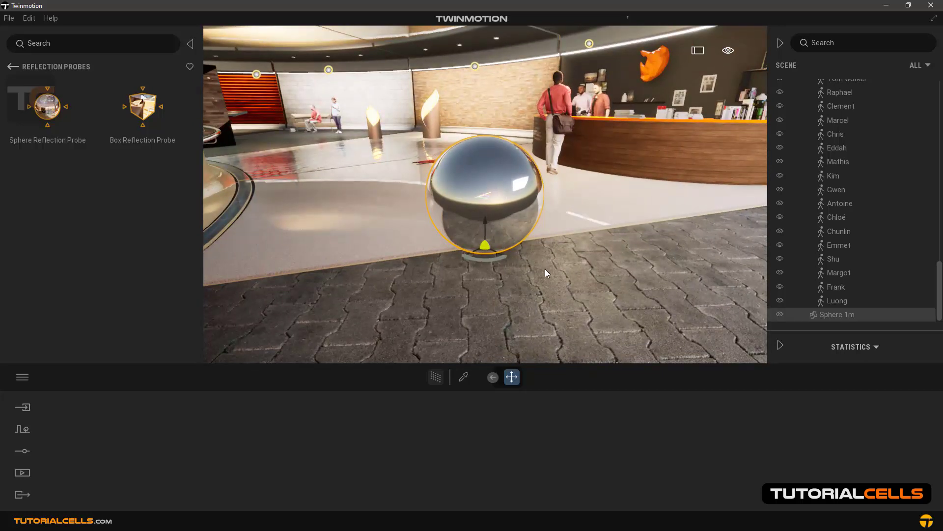
scroll(510, 227, down, 3)
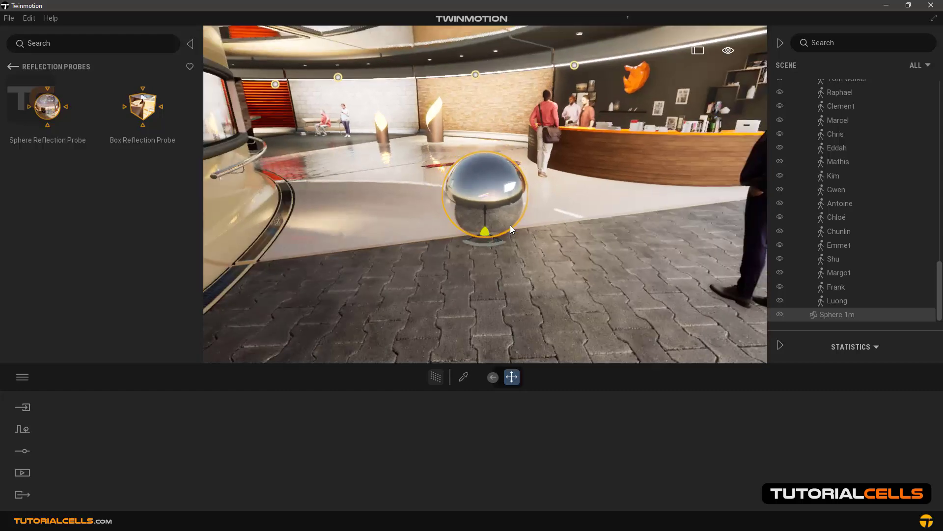
drag(510, 225, 508, 212)
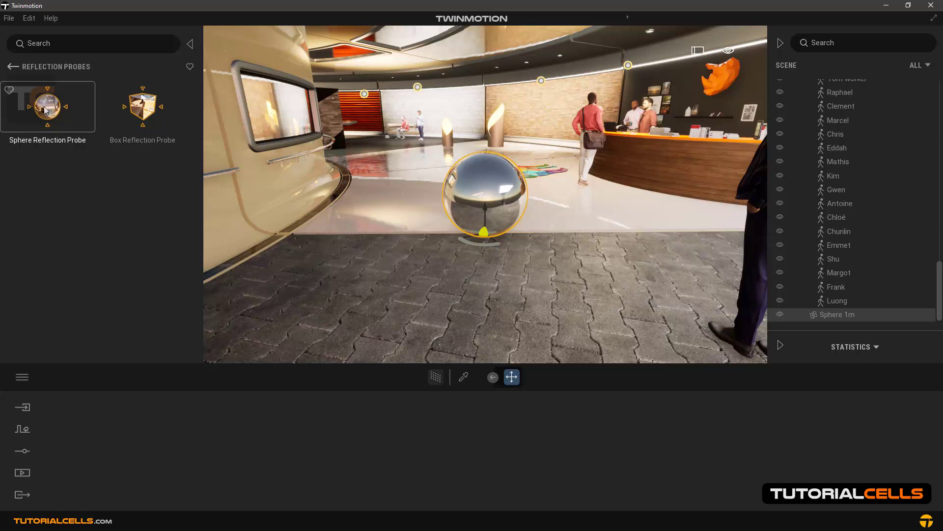
Place a Sphere Reflection Probe beside the chrome sphere, raise it and position it just above the sphere
drag(45, 109, 347, 169)
drag(400, 231, 493, 234)
drag(516, 342, 511, 110)
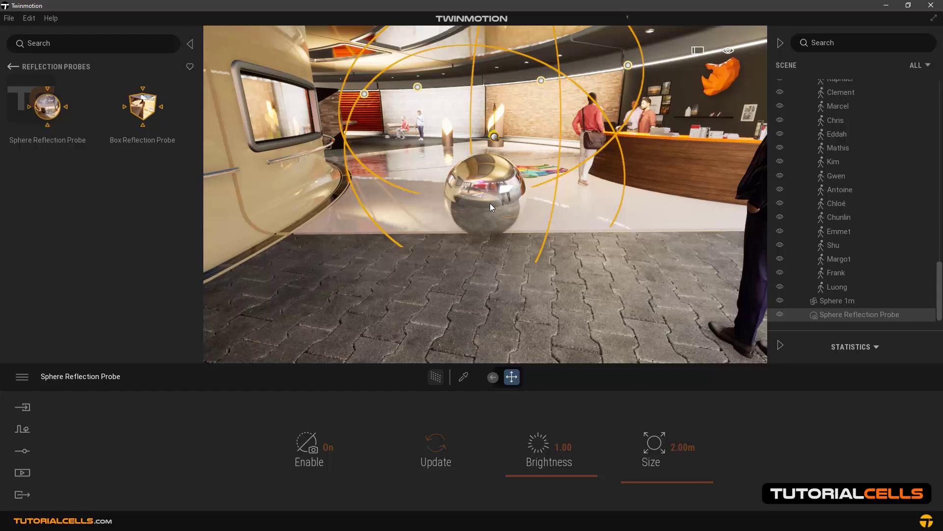
shift+middle_drag(491, 203, 515, 260)
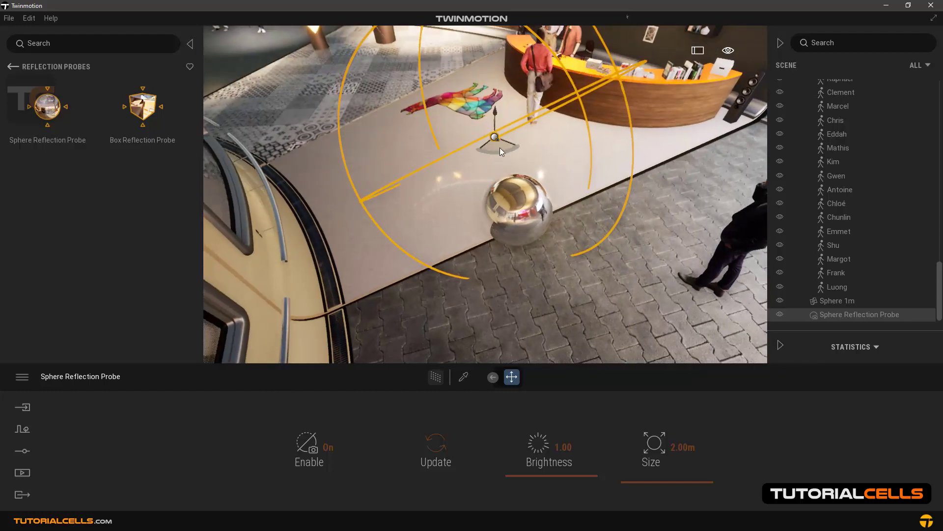
drag(499, 148, 532, 191)
Turn the sphere reflection probe off and back on to compare the chrome sphere's reflections
scroll(544, 236, up, 3)
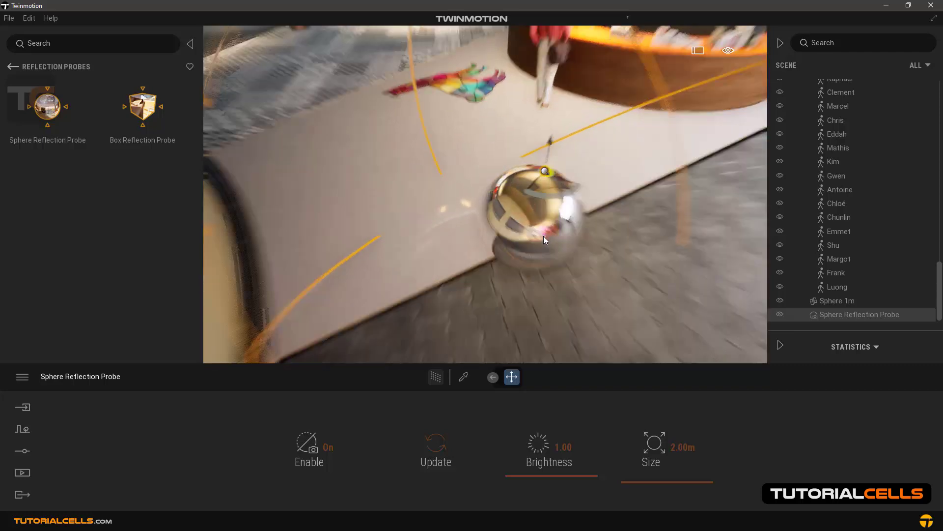
scroll(578, 254, up, 3)
scroll(578, 253, down, 2)
shift+middle_drag(577, 254, 590, 182)
click(328, 447)
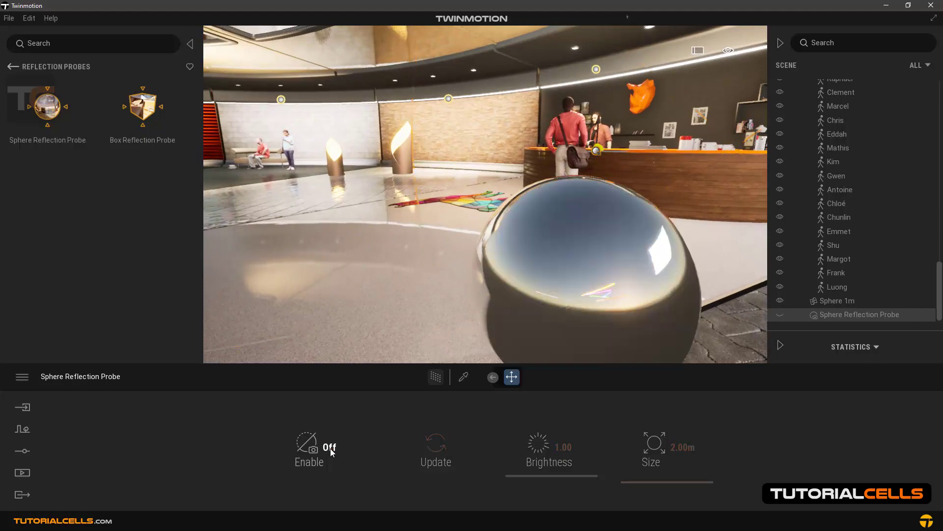
click(330, 450)
scroll(474, 249, down, 4)
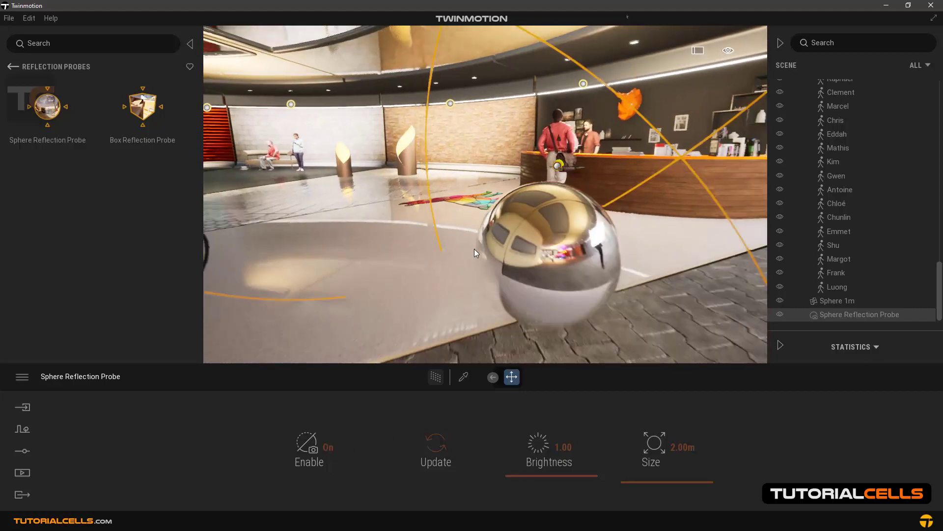
Move the man in the suit next to the chrome sphere and update the sphere reflection probe
right_drag(475, 249, 478, 248)
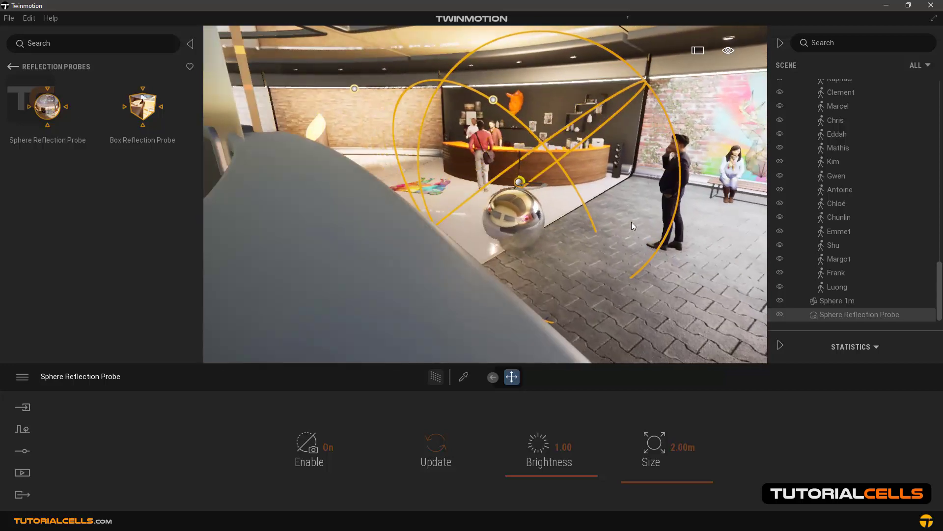
click(668, 205)
drag(652, 256, 550, 280)
right_drag(563, 245, 563, 245)
shift+middle_drag(636, 237, 638, 236)
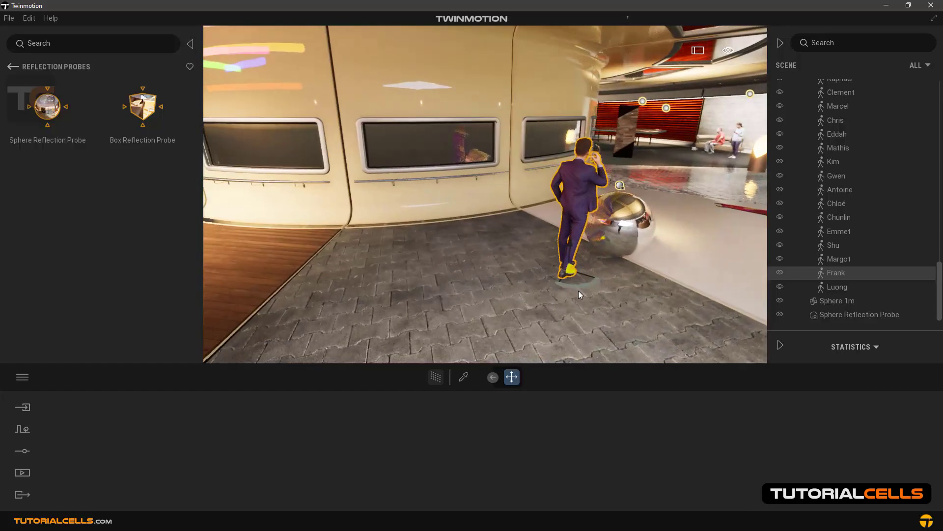
click(818, 314)
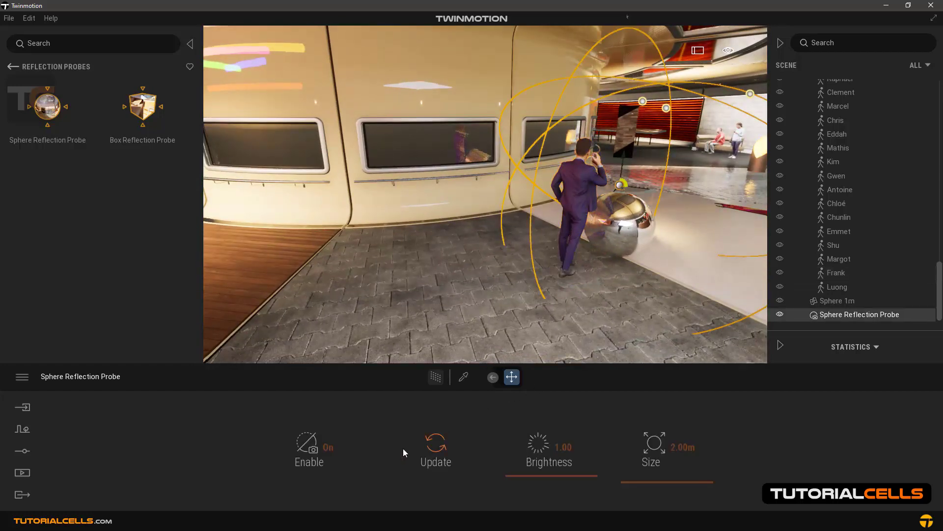
click(436, 444)
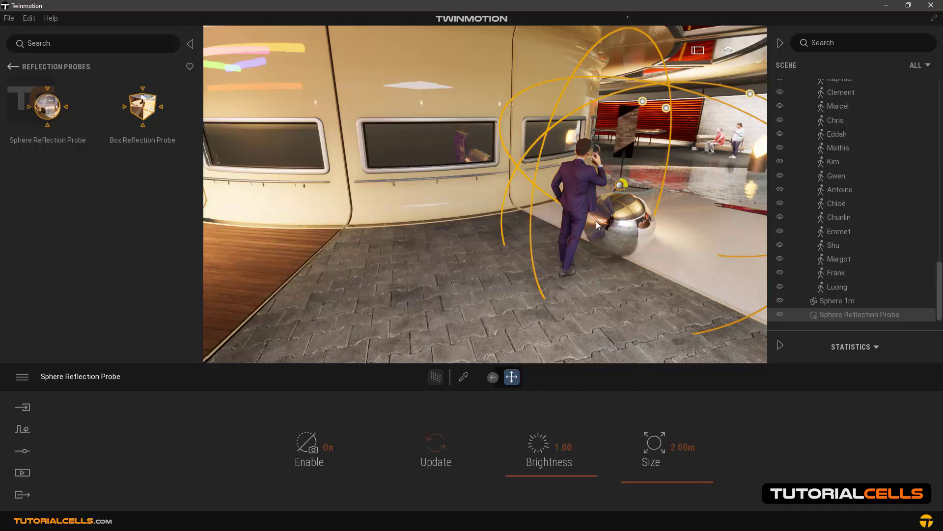
Shift the man in the suit slightly away from the chrome sphere, update the probe and check his reflection
click(569, 266)
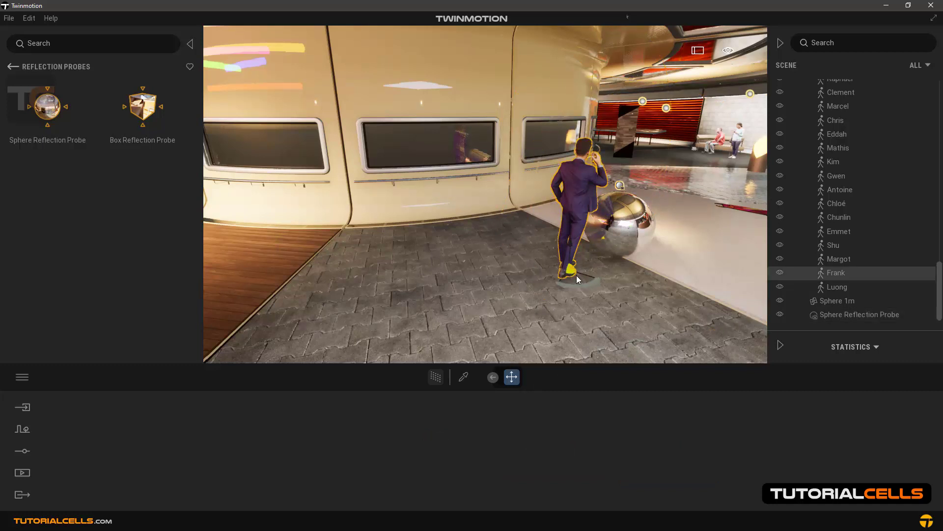
drag(576, 275, 551, 287)
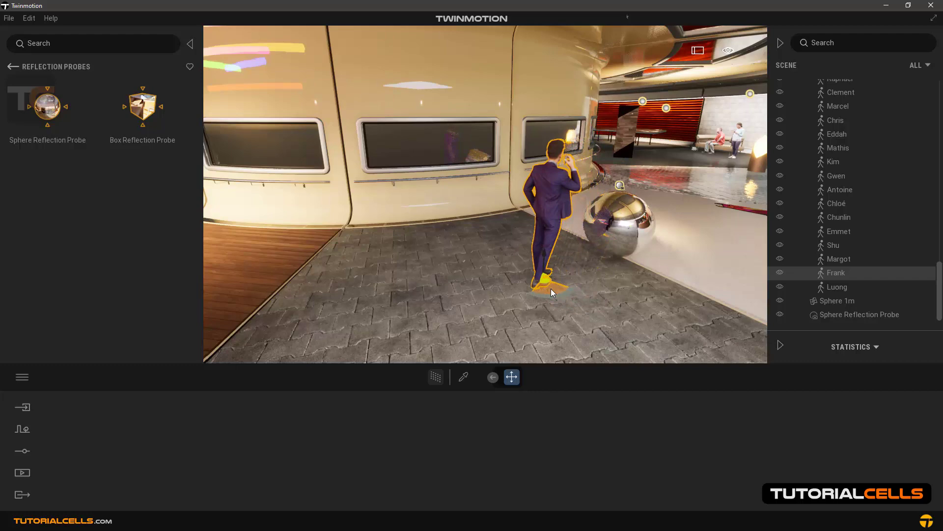
click(829, 314)
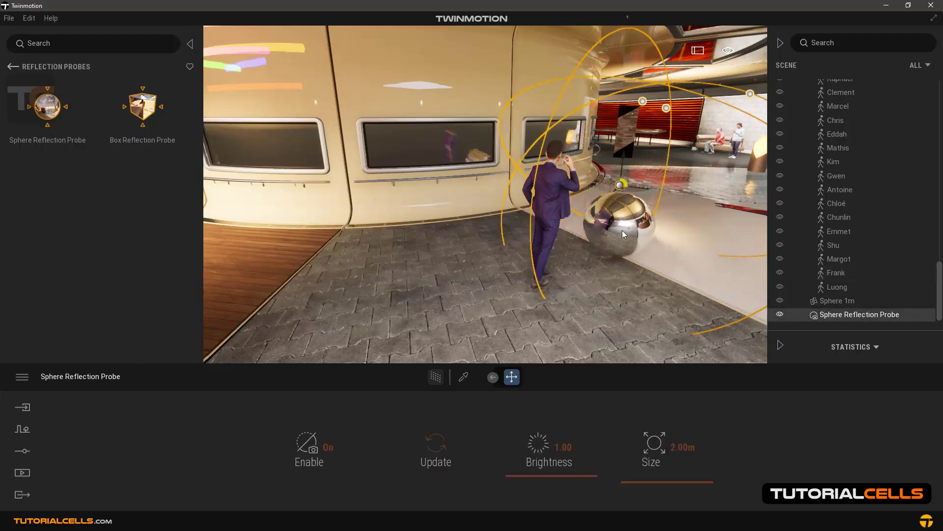
scroll(622, 230, up, 3)
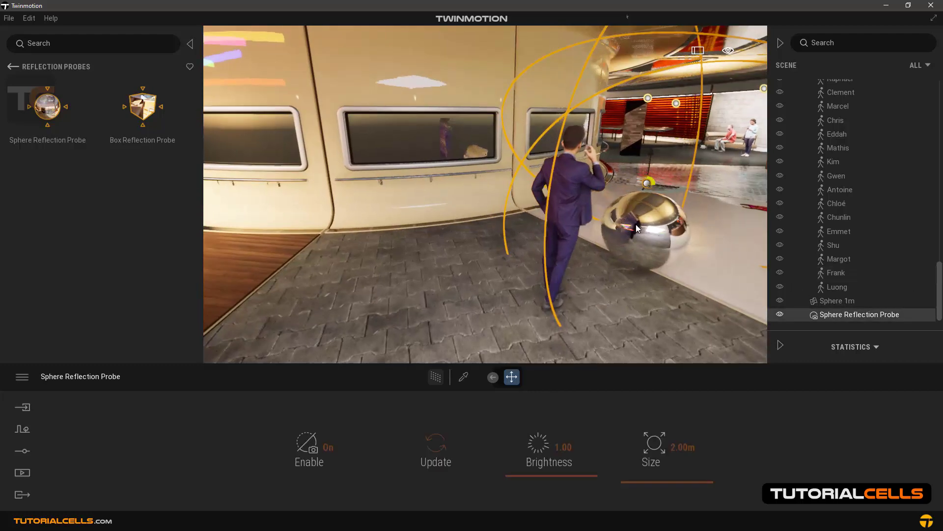
click(435, 442)
scroll(633, 243, up, 5)
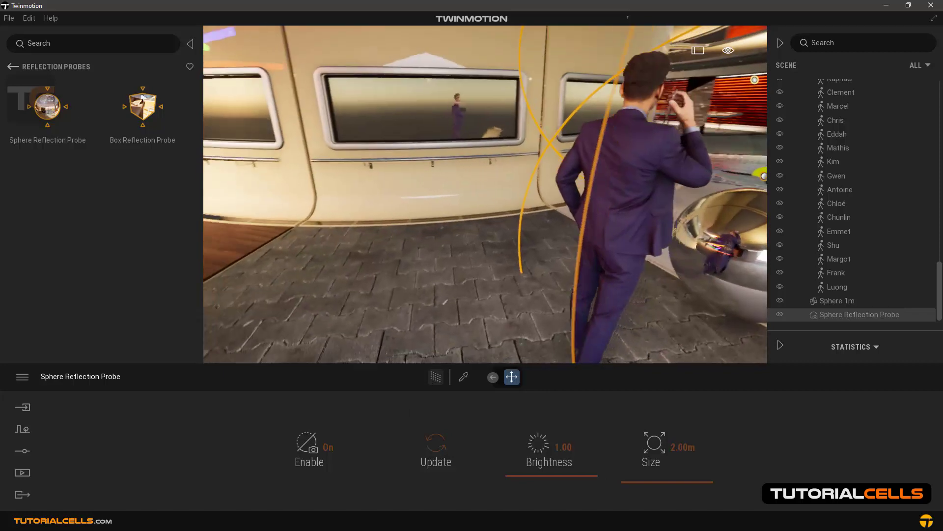
scroll(643, 214, down, 3)
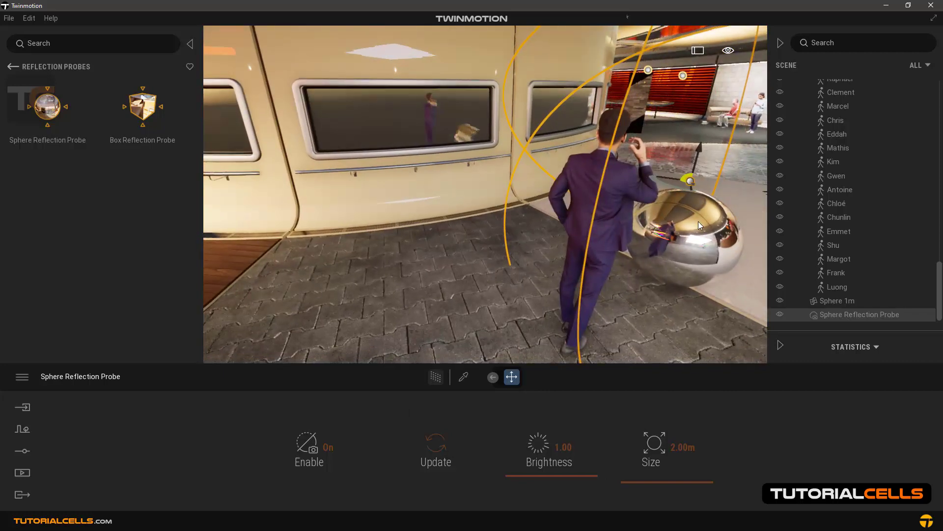
scroll(696, 222, down, 4)
Move the man in the suit a short way across the paving, away from the cream wall
right_drag(695, 222, 752, 229)
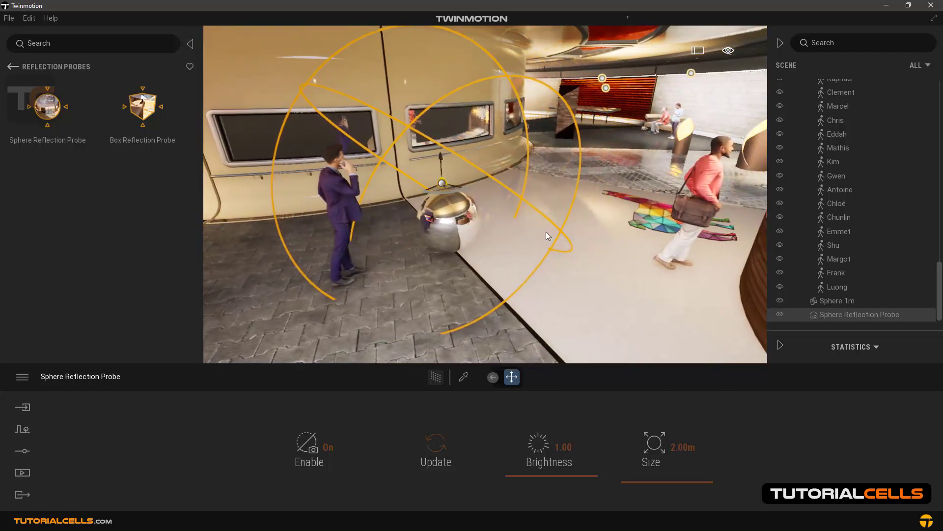
right_drag(443, 237, 437, 237)
shift+middle_drag(443, 237, 487, 223)
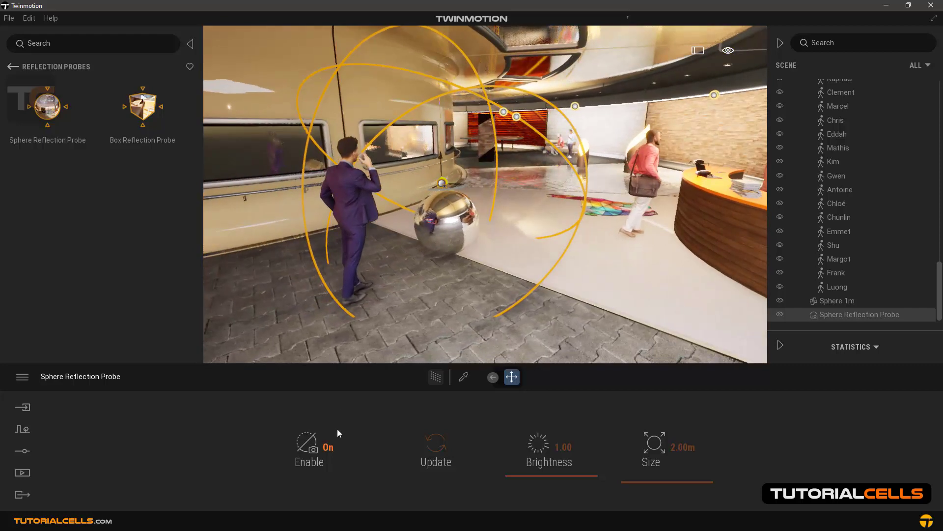
click(359, 282)
drag(360, 300, 381, 309)
Set the sphere reflection probe's brightness to 1.66 and check the sphere up close
click(811, 315)
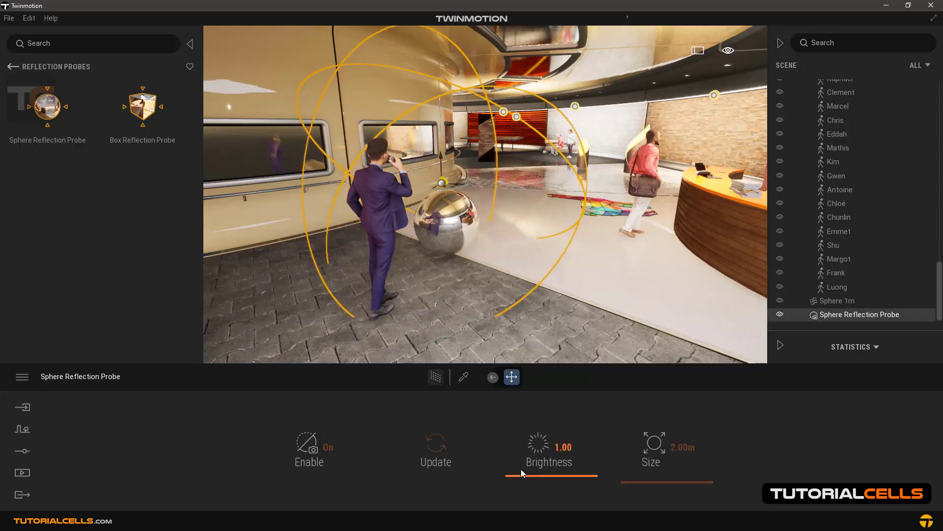
mouse_move(520, 468)
mouse_down()
mouse_move(535, 435)
mouse_move(515, 451)
mouse_move(517, 481)
mouse_move(517, 468)
mouse_up()
scroll(428, 218, up, 3)
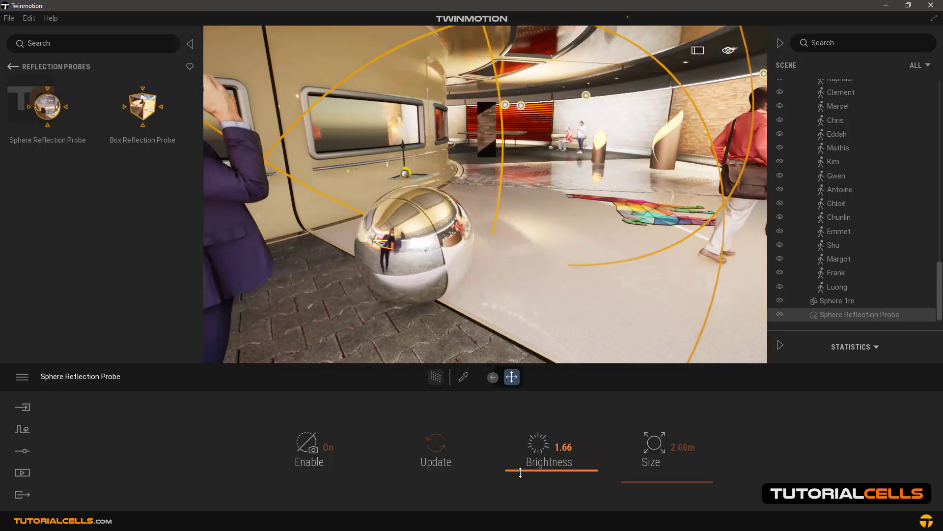
scroll(492, 239, down, 5)
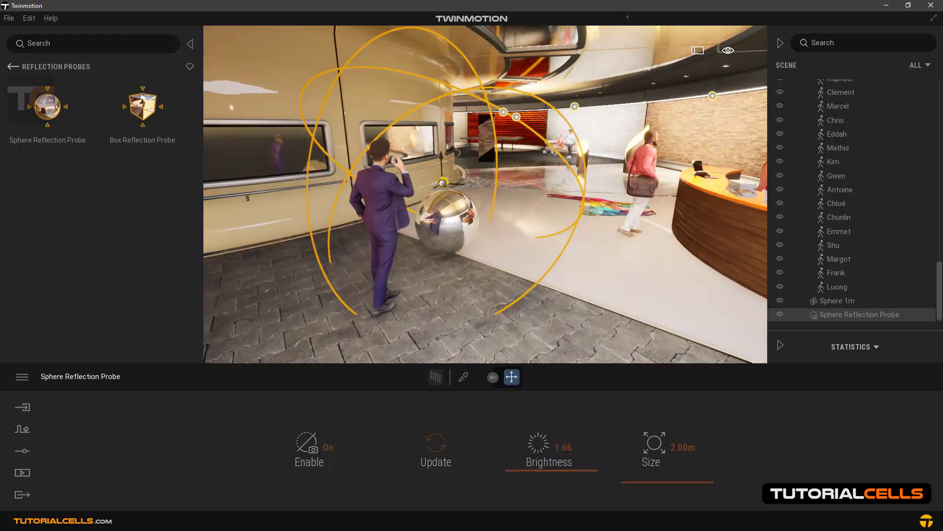
Place a Box Reflection Probe on the patterned tile floor in front of the cream wall's middle window
right_drag(493, 239, 517, 204)
scroll(525, 232, up, 8)
scroll(524, 226, up, 6)
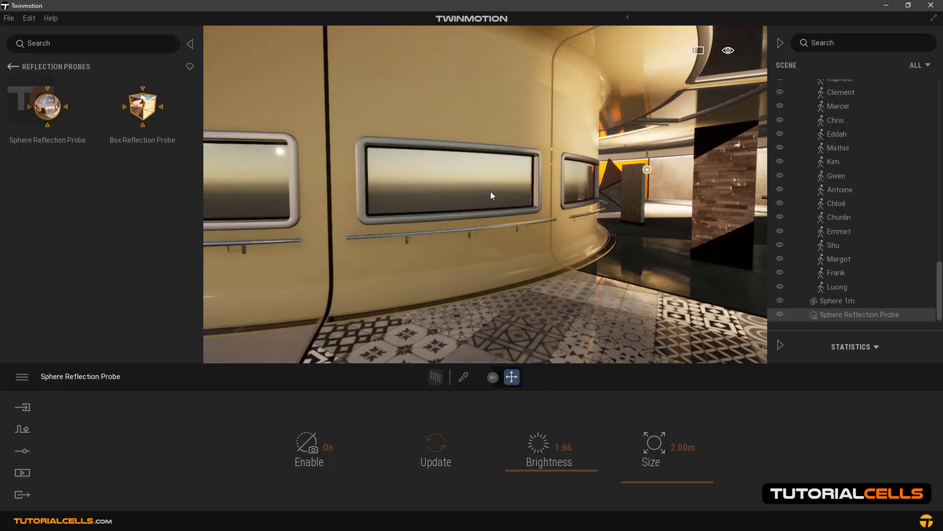
drag(533, 255, 313, 200)
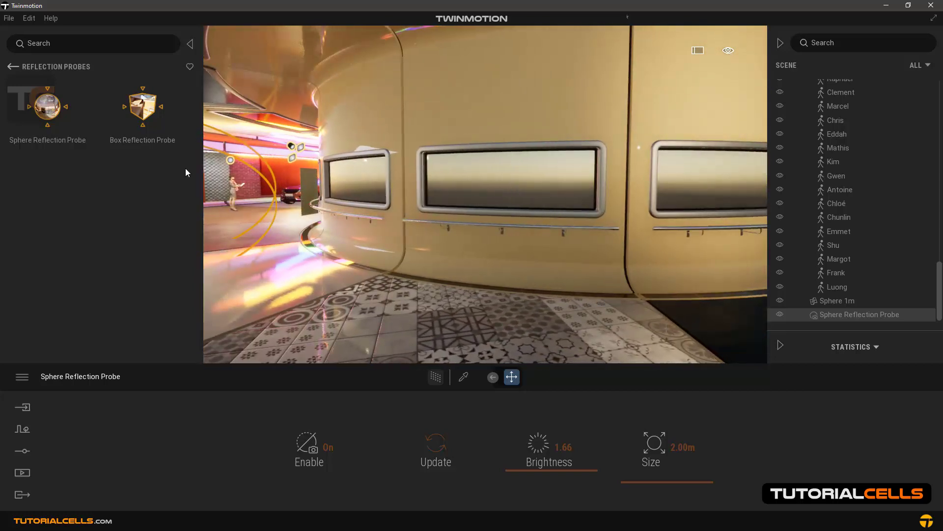
drag(142, 107, 476, 303)
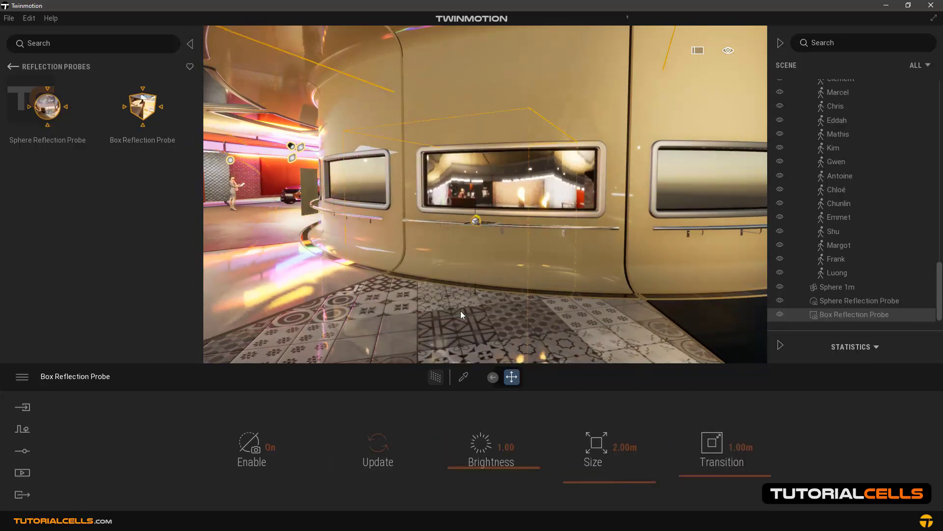
Set the box reflection probe's size to 1 m
scroll(452, 254, down, 3)
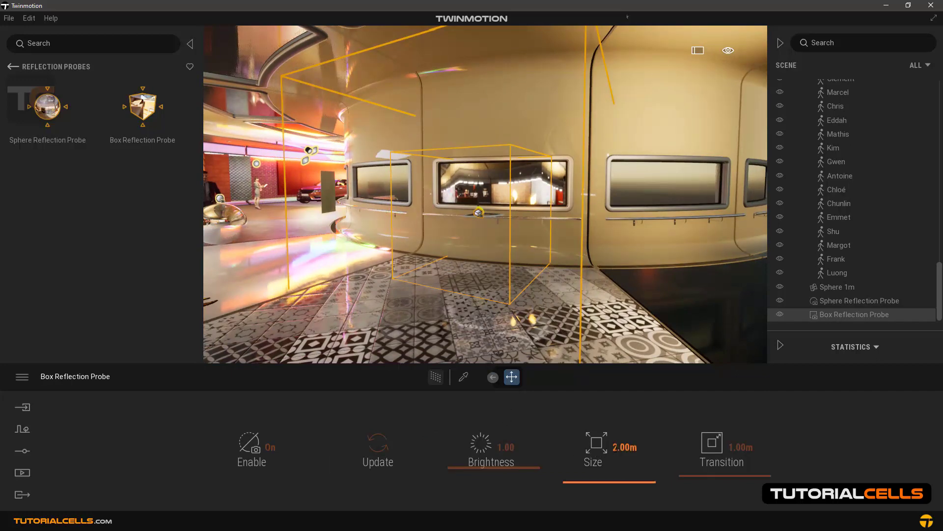
click(620, 447)
text(1)
key(Return)
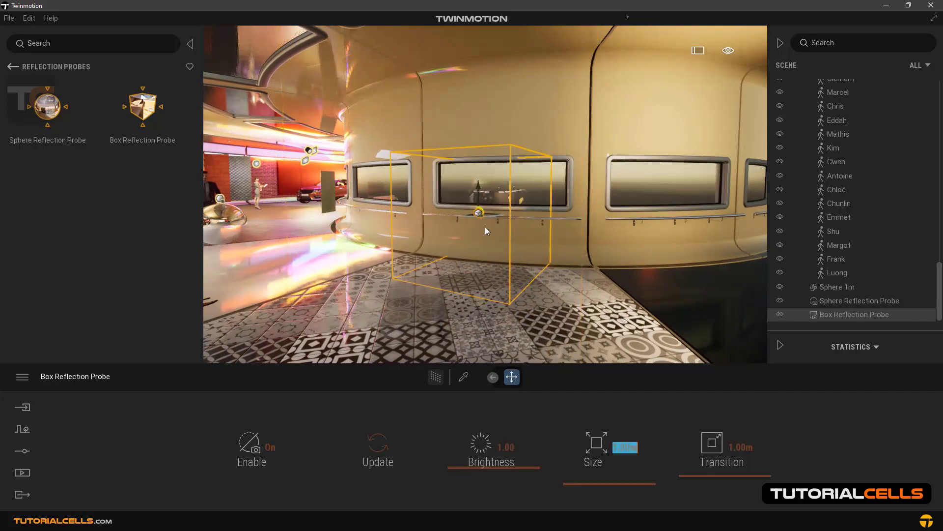
Raise the box reflection probe to window height and move it back against the cream wall's middle window
drag(479, 192, 481, 162)
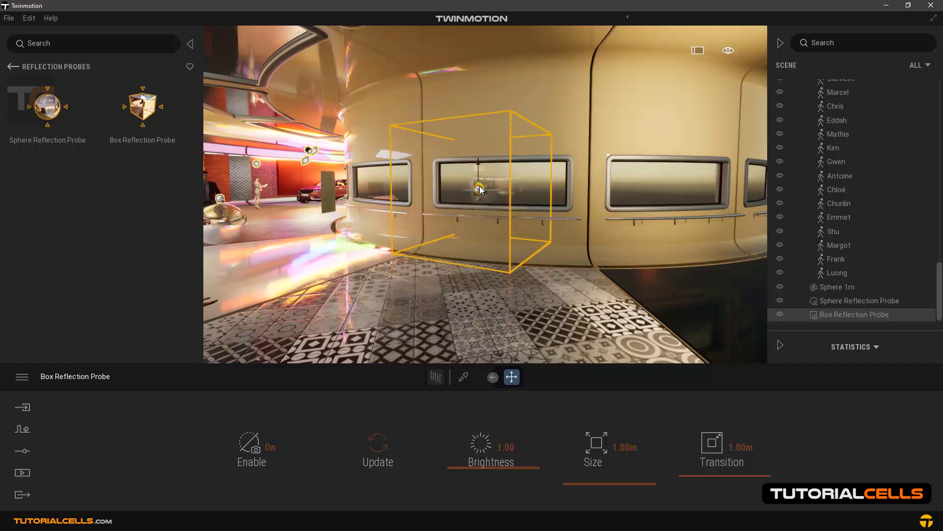
right_drag(480, 191, 480, 225)
middle_drag(480, 189, 483, 229)
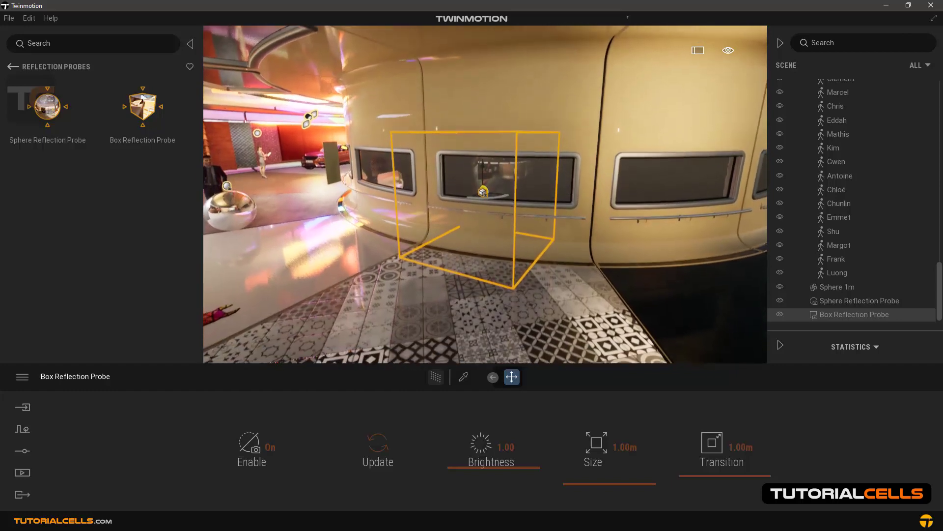
drag(483, 192, 544, 130)
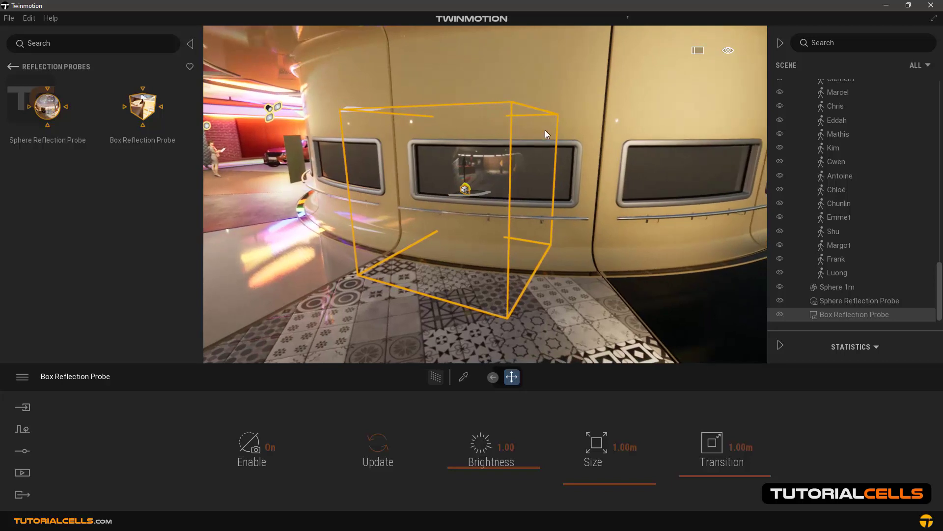
drag(477, 193, 486, 183)
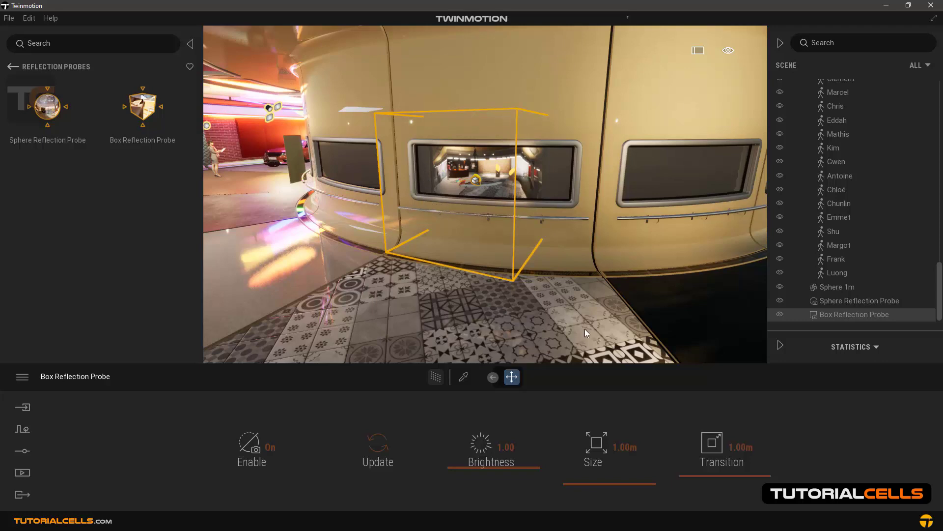
Try a size of 3.20 m on the box reflection probe and return it to 1 m
mouse_move(595, 481)
mouse_down()
mouse_move(584, 481)
mouse_move(637, 484)
mouse_move(585, 480)
mouse_up()
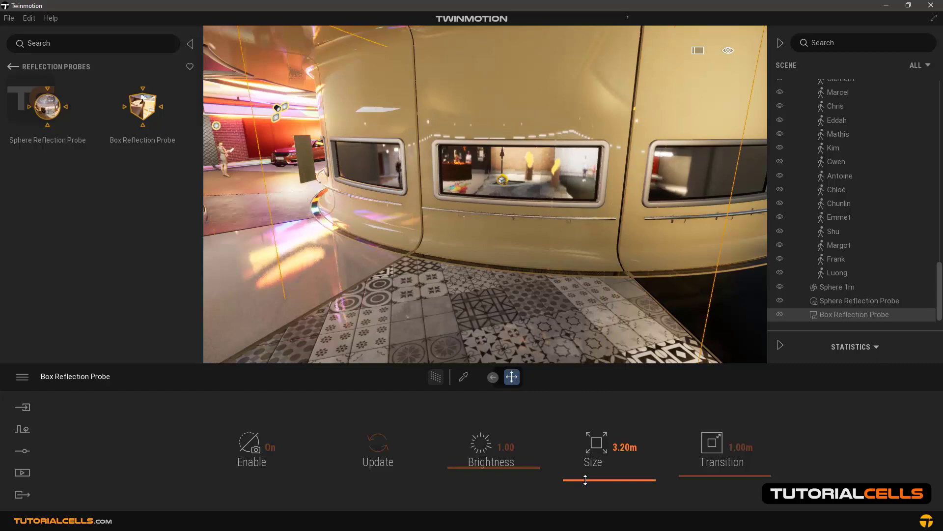
scroll(536, 286, down, 1)
scroll(512, 219, down, 1)
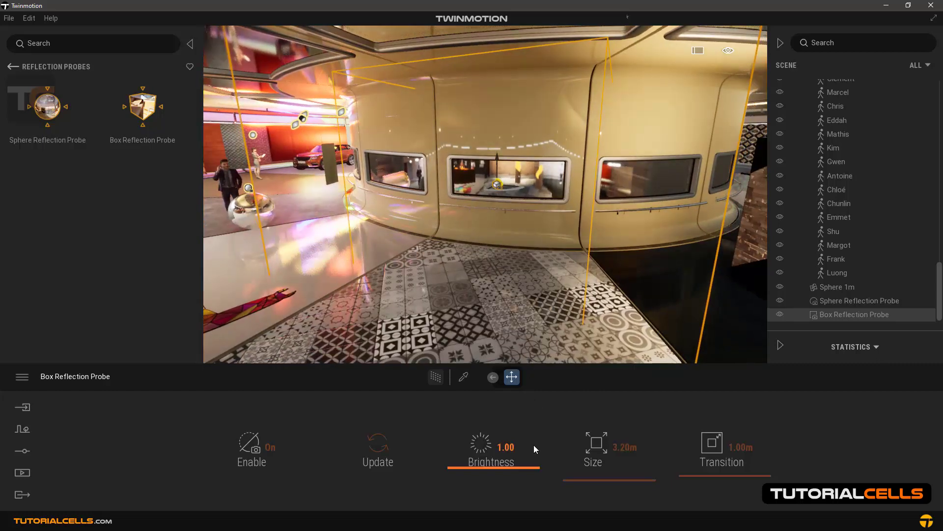
drag(563, 475, 570, 486)
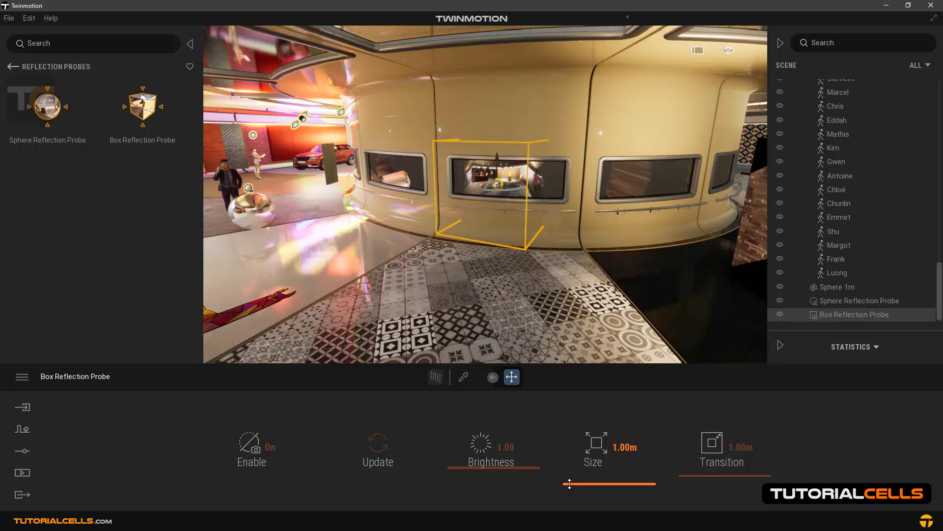
Facing the middle window, try a box reflection probe size of 7.34 m and return it to 1 m
right_drag(434, 227, 463, 227)
key(w)
right_drag(418, 194, 443, 193)
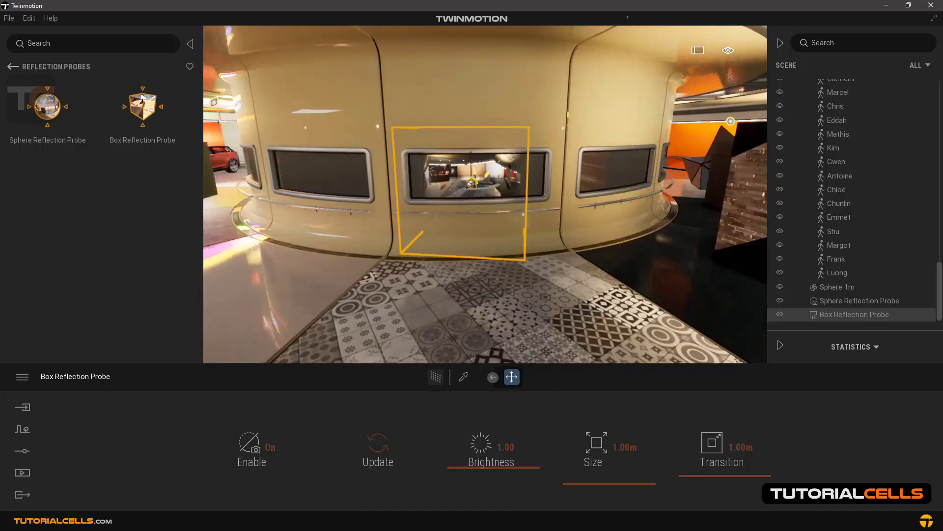
shift+middle_drag(441, 212, 481, 199)
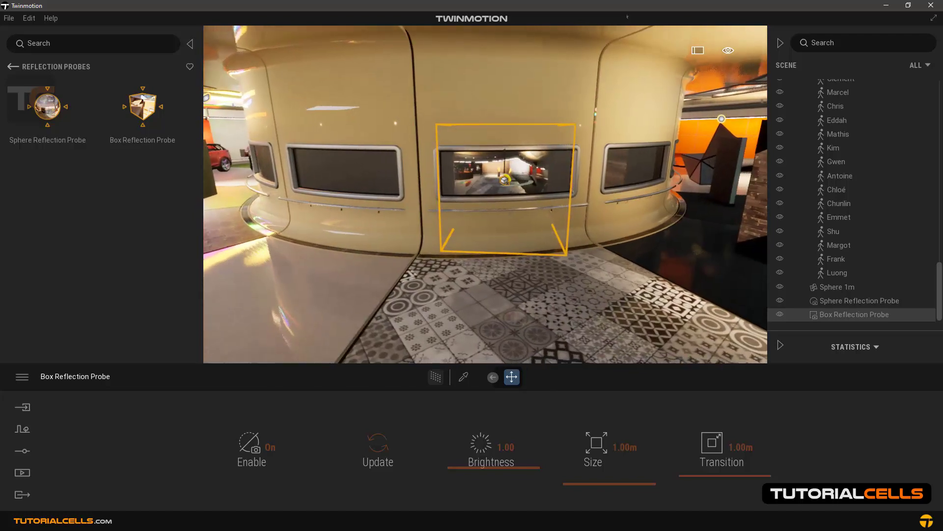
drag(524, 184, 524, 183)
middle_drag(514, 175, 462, 176)
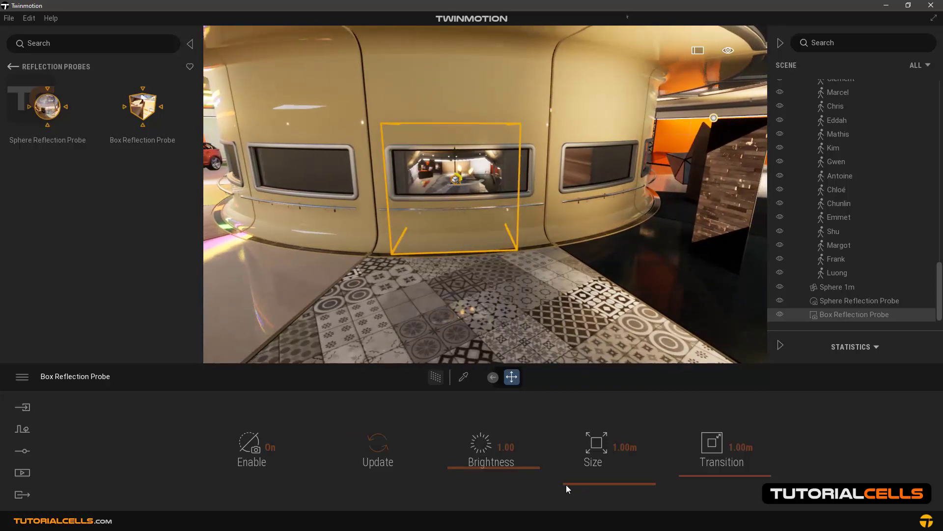
drag(568, 484, 569, 471)
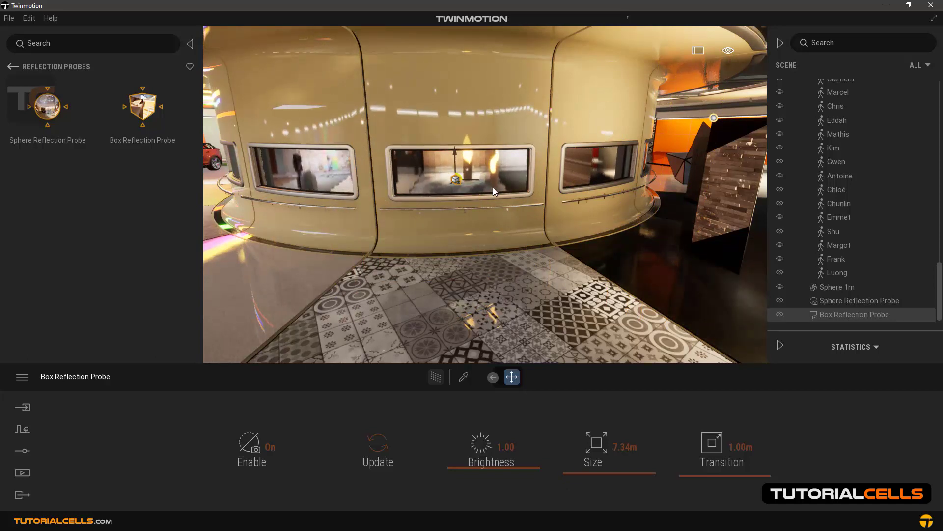
double_click(615, 448)
text(1)
key(Return)
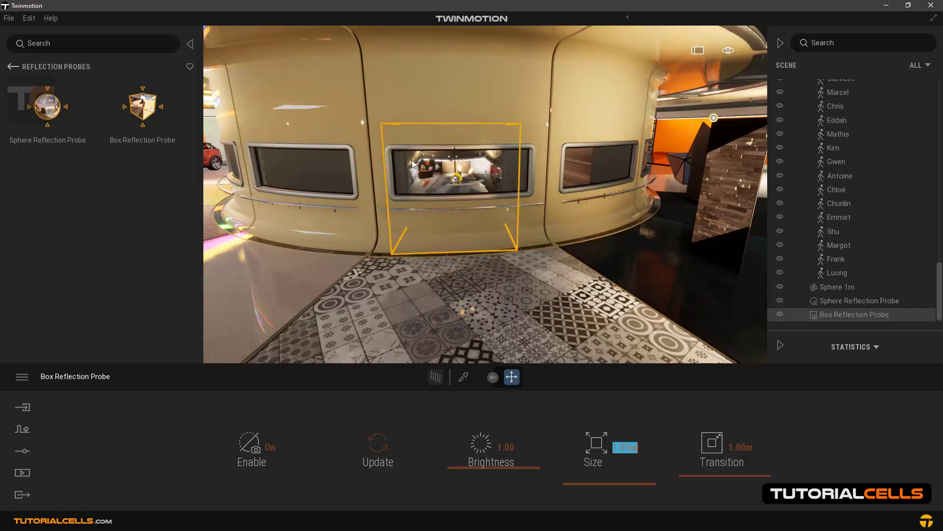
Set the box reflection probe's transition to 0 m and its size to 1.43 m
mouse_move(728, 476)
mouse_down()
mouse_move(732, 491)
mouse_move(731, 479)
mouse_up()
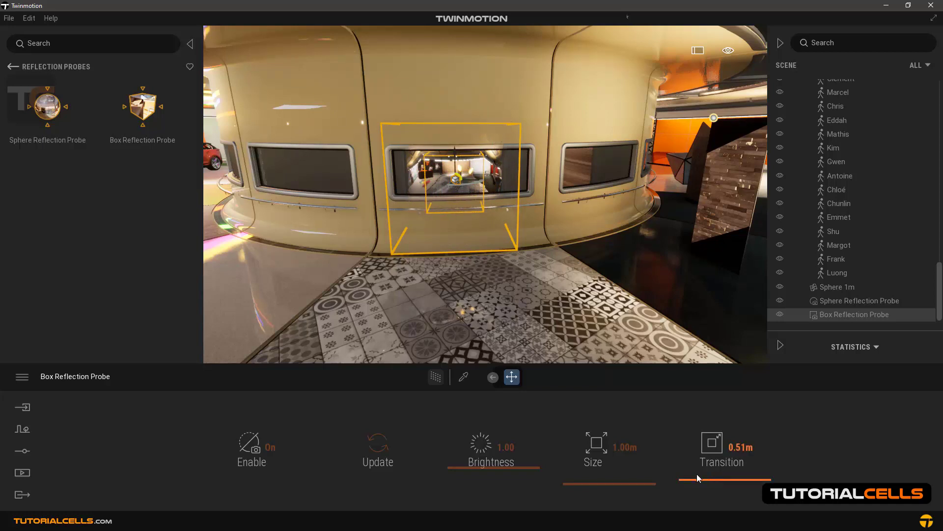
mouse_move(698, 480)
mouse_down()
mouse_move(701, 493)
mouse_move(706, 461)
mouse_move(708, 481)
mouse_move(709, 468)
mouse_move(686, 486)
mouse_up()
drag(619, 482, 618, 482)
scroll(439, 232, down, 3)
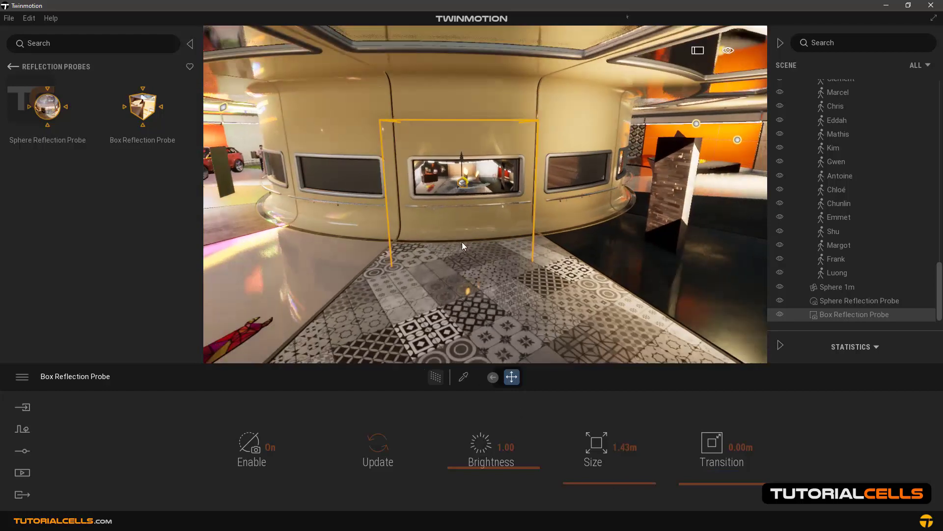
Compare the available settings of the sphere reflection probe and the box reflection probe, finishing with the box probe selected
click(826, 301)
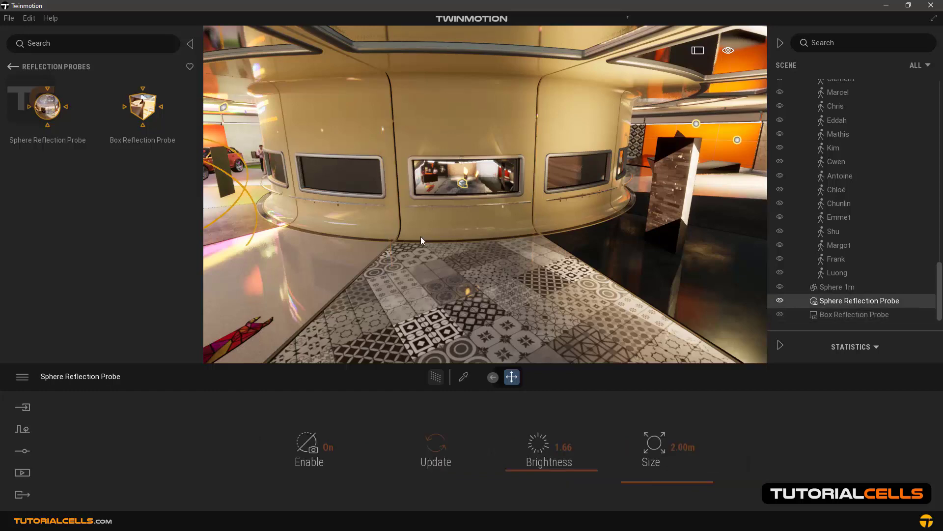
scroll(375, 228, up, 3)
right_drag(375, 227, 320, 228)
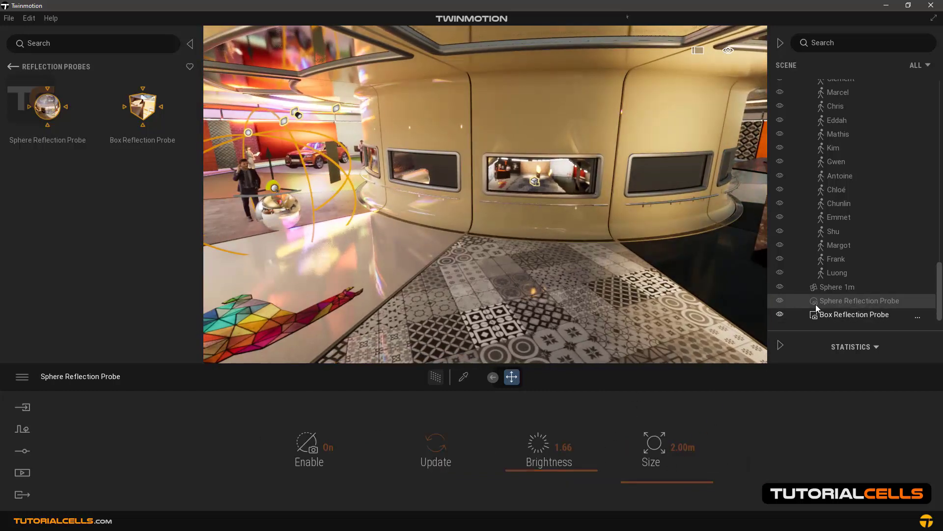
click(826, 315)
click(830, 301)
click(832, 315)
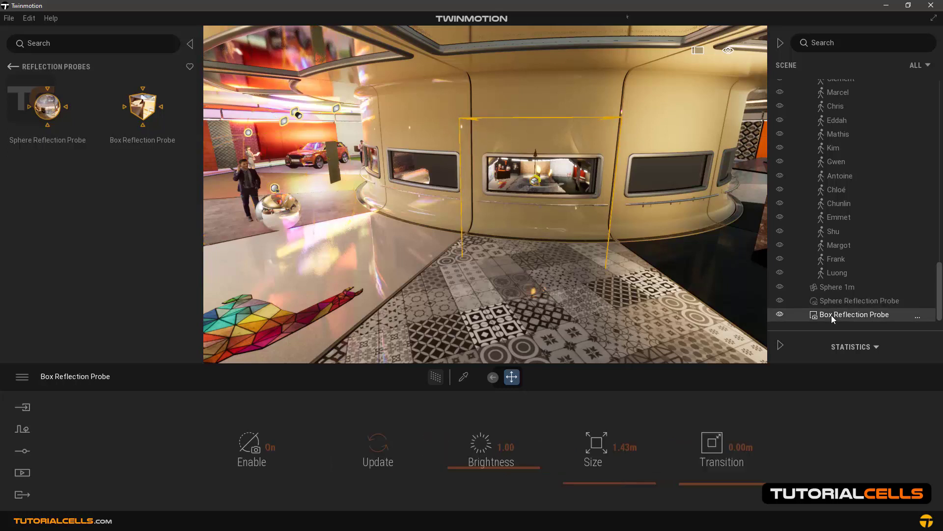
click(831, 303)
click(832, 315)
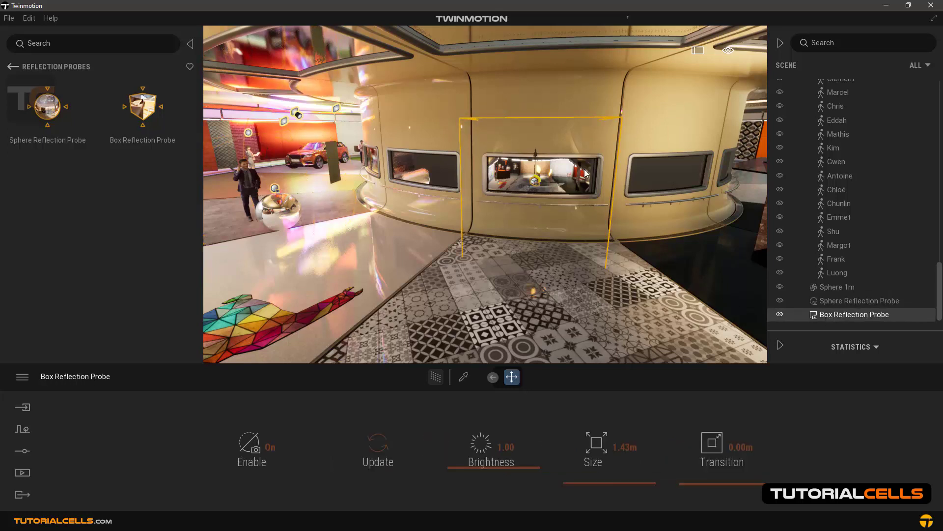